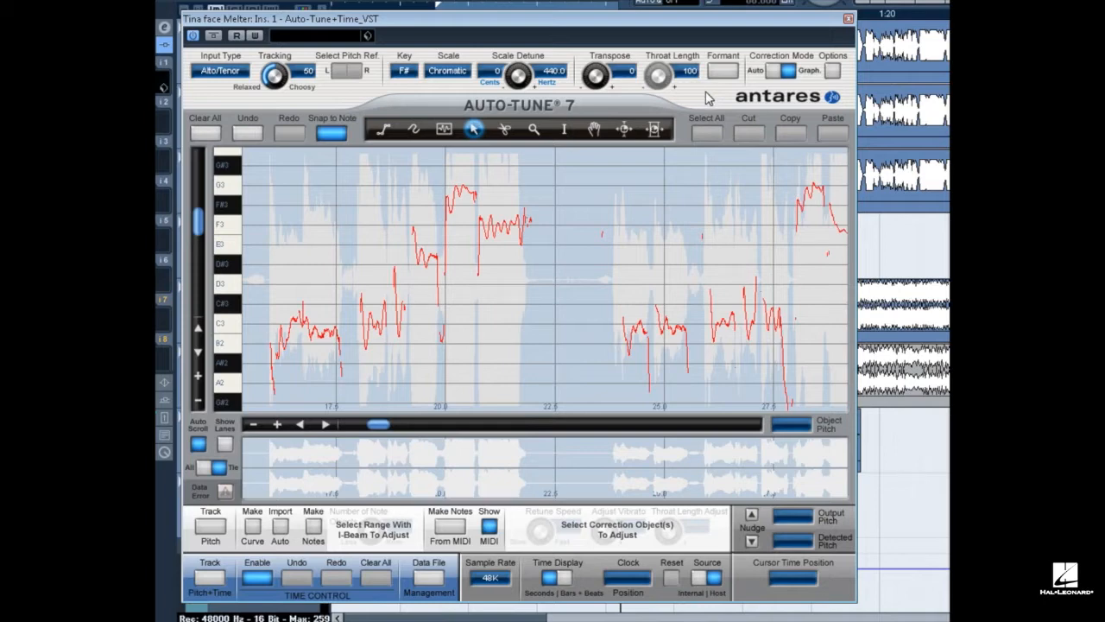
Toggle the correction mode to Auto and back to Graph.
{"action": "left_click", "coordinate": [768, 73]}
{"action": "left_click", "coordinate": [789, 72]}
{"action": "mouse_move", "coordinate": [230, 315]}
{"action": "left_mouse_down"}
{"action": "mouse_move", "coordinate": [227, 257]}
{"action": "mouse_move", "coordinate": [222, 309]}
{"action": "left_mouse_up"}
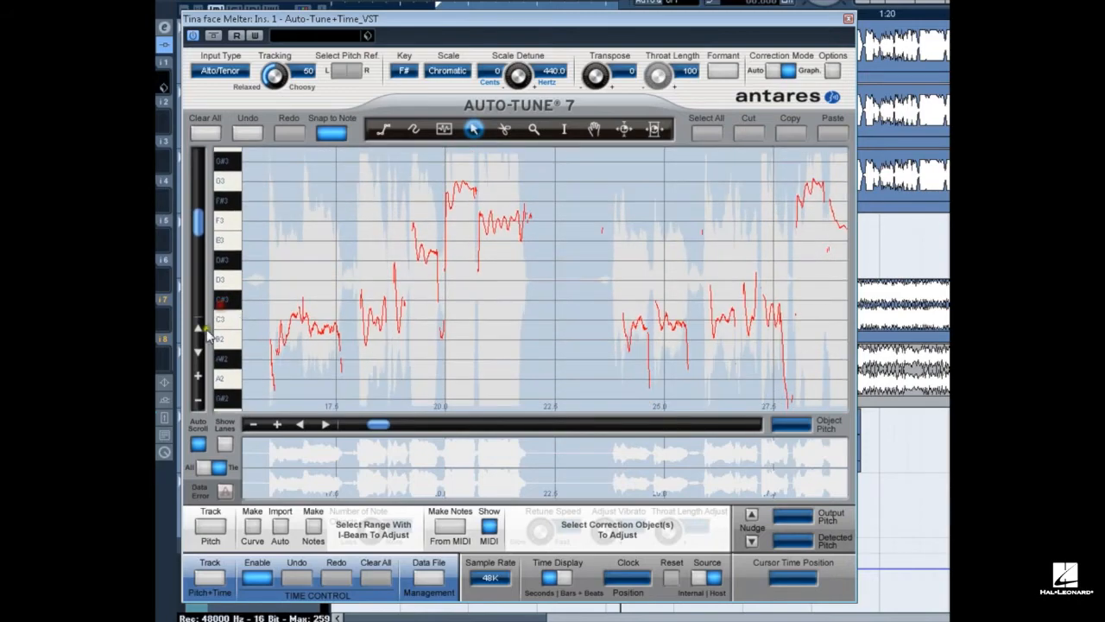
{"action": "left_click", "coordinate": [198, 376]}
{"action": "left_click", "coordinate": [198, 403]}
Switch the scale to Major and return it to Chromatic.
{"action": "left_click", "coordinate": [447, 71]}
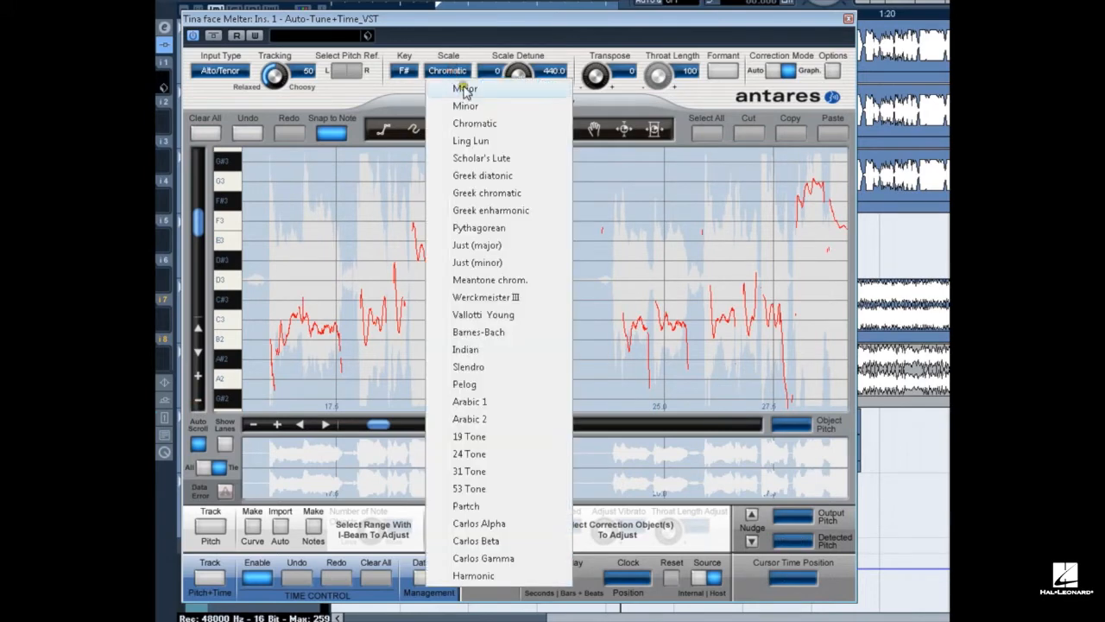
{"action": "left_click", "coordinate": [462, 88]}
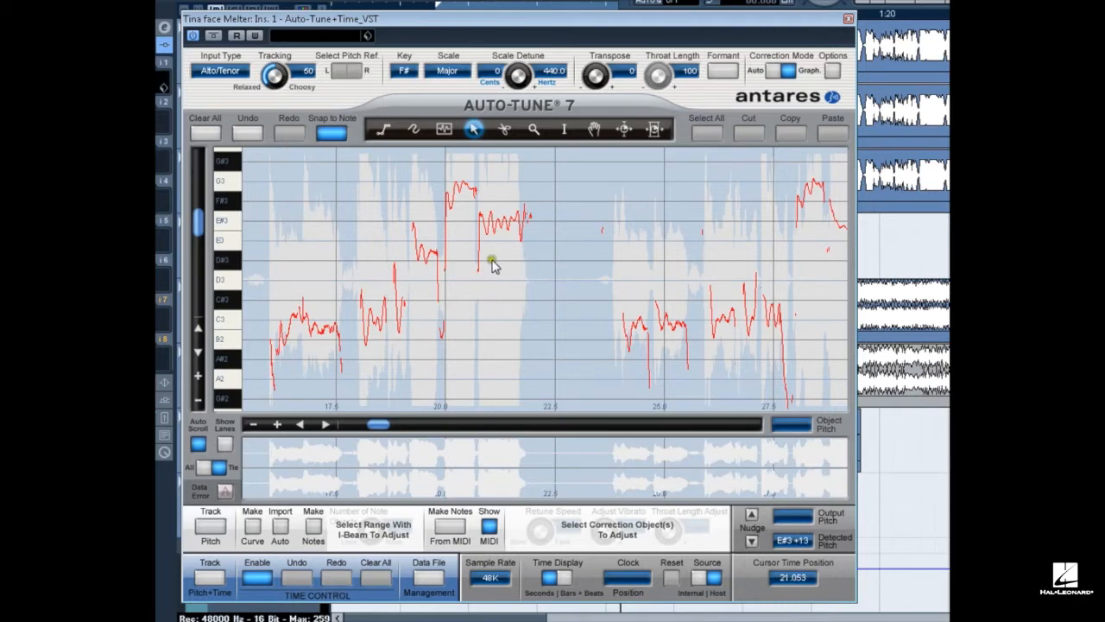
{"action": "left_click", "coordinate": [448, 70]}
{"action": "left_click", "coordinate": [446, 123]}
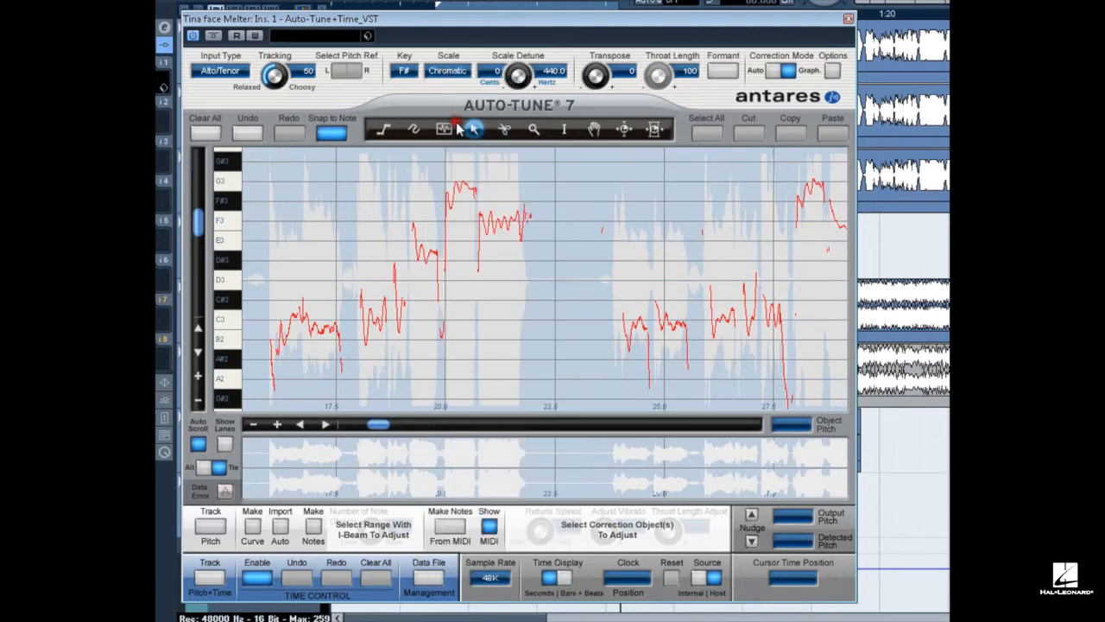
Toggle the pitch lanes on and off, and switch the time display to bars and beats and back to seconds.
{"action": "left_click", "coordinate": [225, 444]}
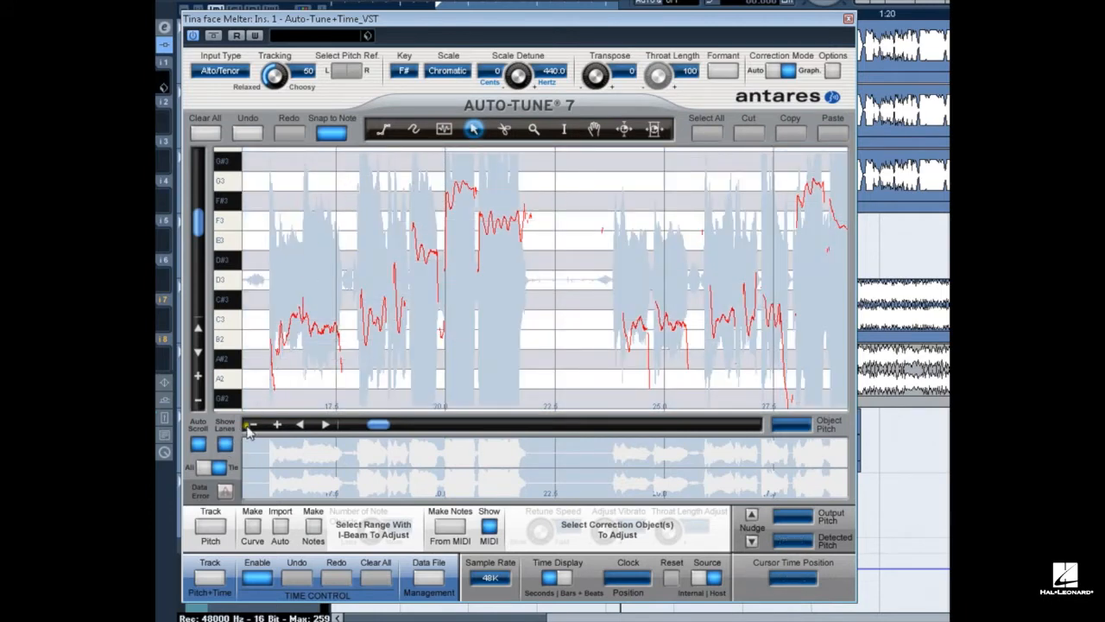
{"action": "left_click", "coordinate": [225, 443]}
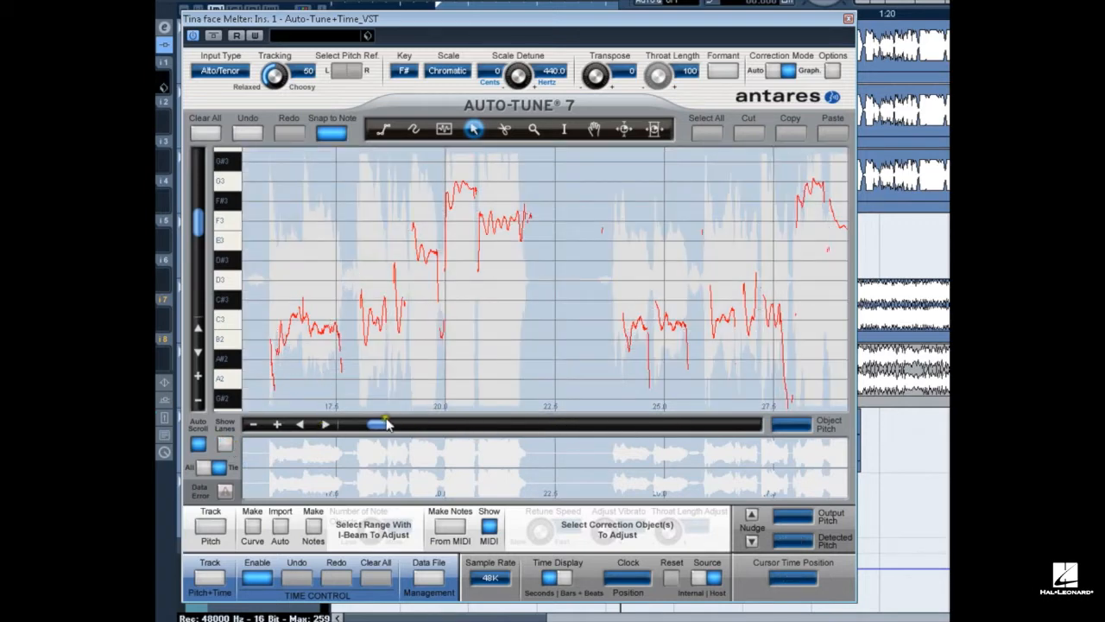
{"action": "mouse_move", "coordinate": [375, 425]}
{"action": "left_mouse_down"}
{"action": "mouse_move", "coordinate": [415, 429]}
{"action": "mouse_move", "coordinate": [375, 429]}
{"action": "mouse_move", "coordinate": [371, 443]}
{"action": "mouse_move", "coordinate": [363, 432]}
{"action": "mouse_move", "coordinate": [375, 425]}
{"action": "left_mouse_up"}
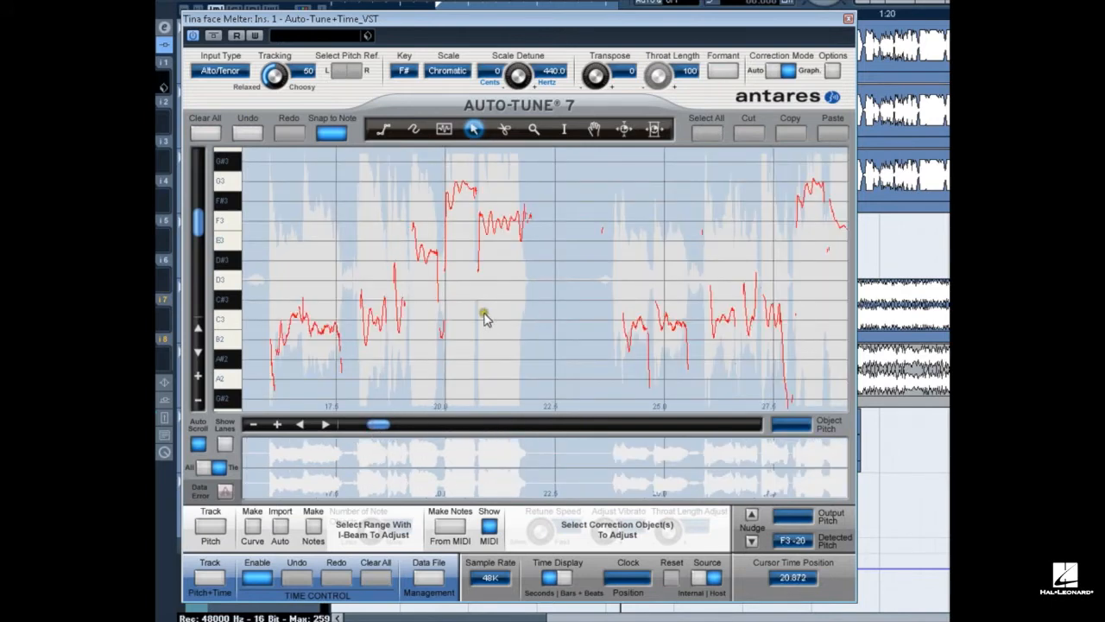
{"action": "left_click", "coordinate": [564, 576]}
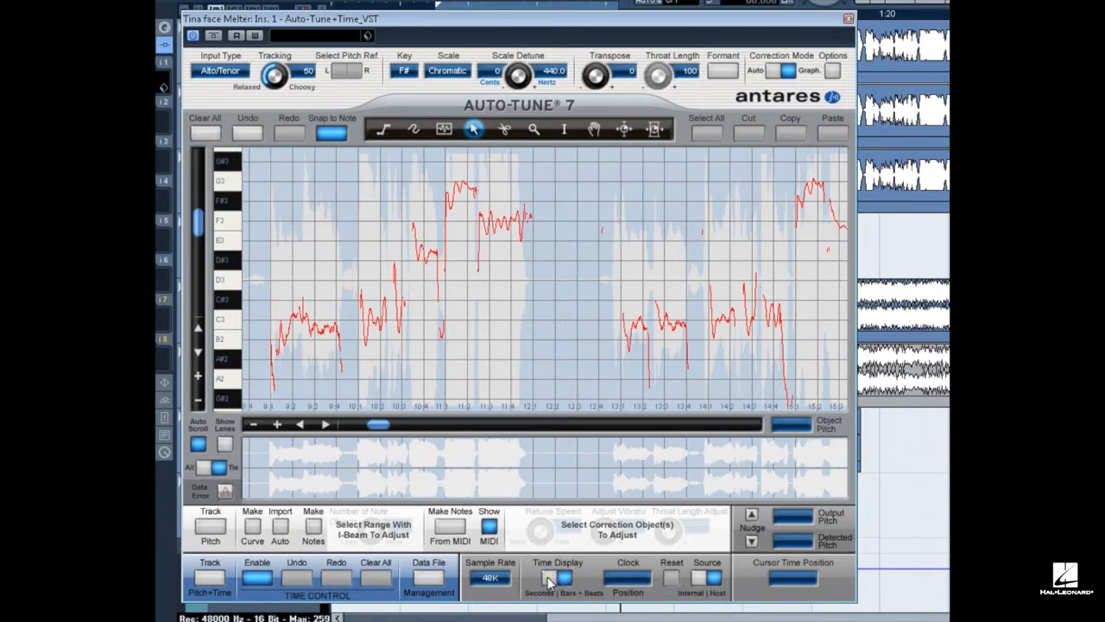
{"action": "left_click", "coordinate": [549, 578]}
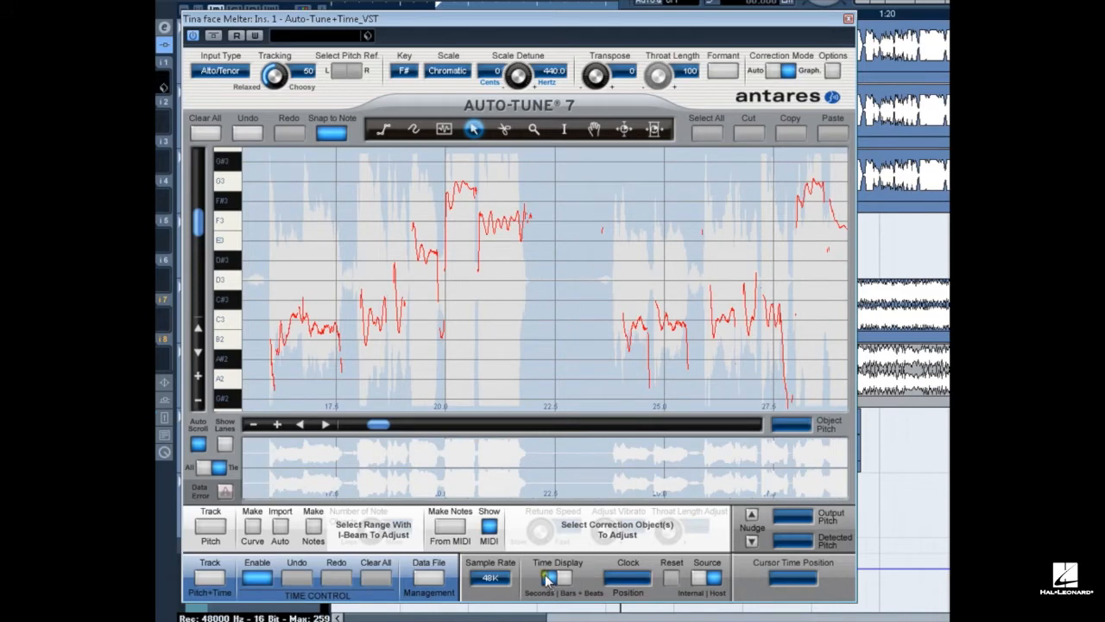
{"action": "left_click", "coordinate": [223, 528]}
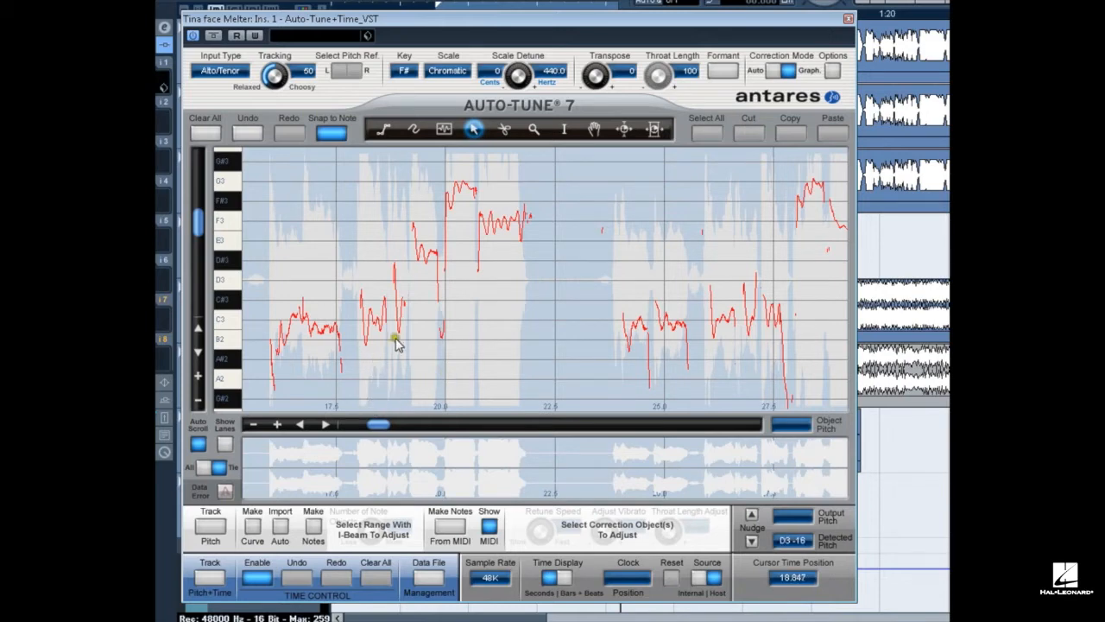
{"action": "left_click", "coordinate": [465, 183]}
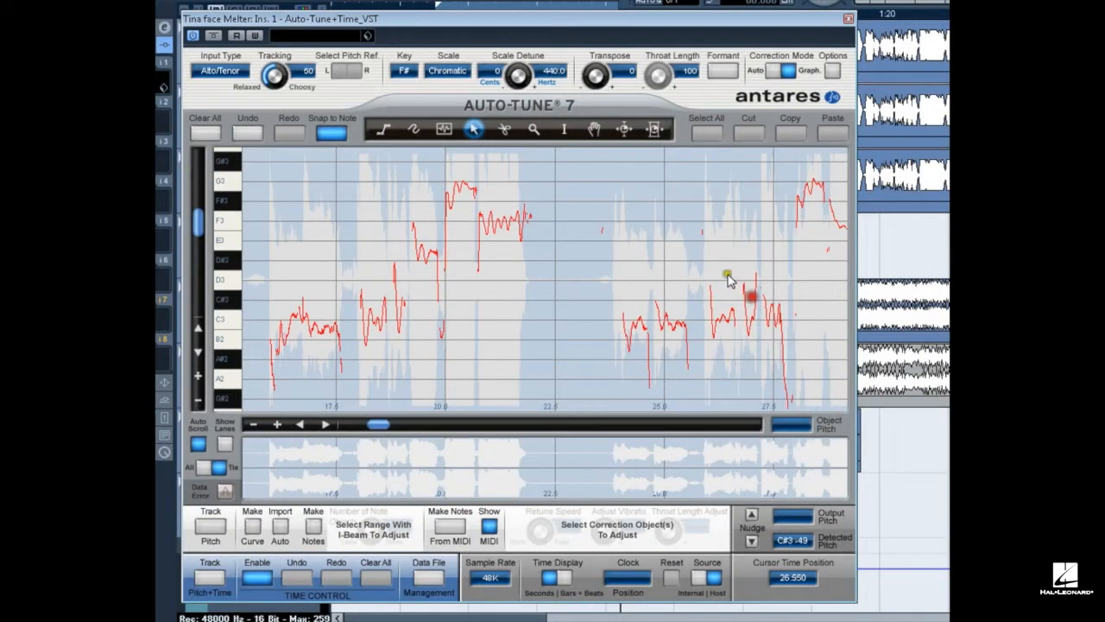
{"action": "left_click", "coordinate": [590, 232]}
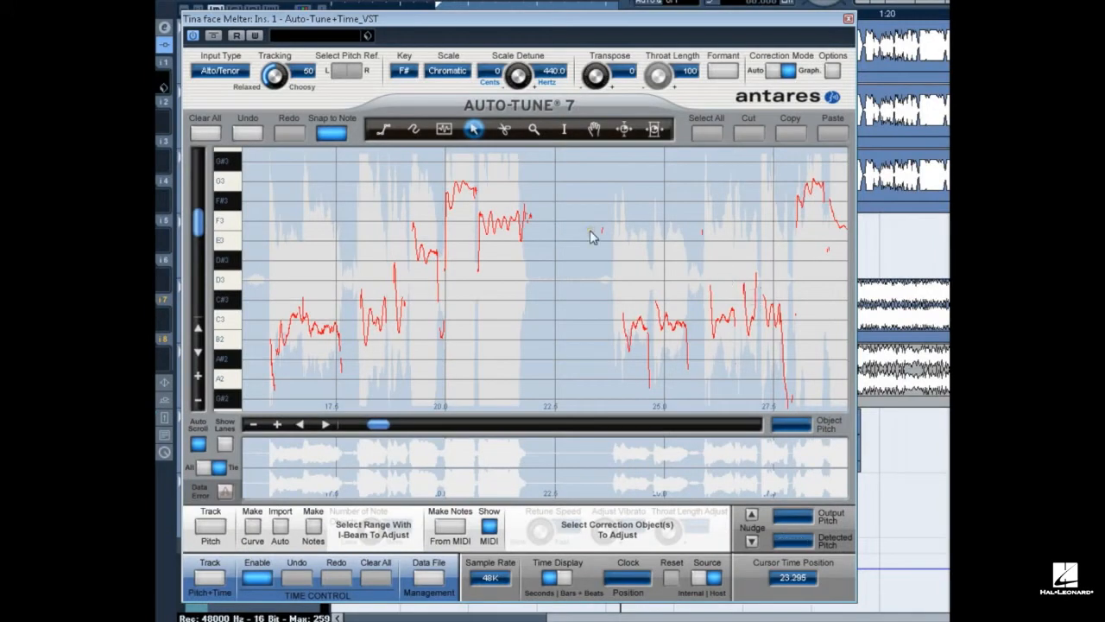
{"action": "left_click", "coordinate": [383, 131]}
{"action": "left_click", "coordinate": [413, 129]}
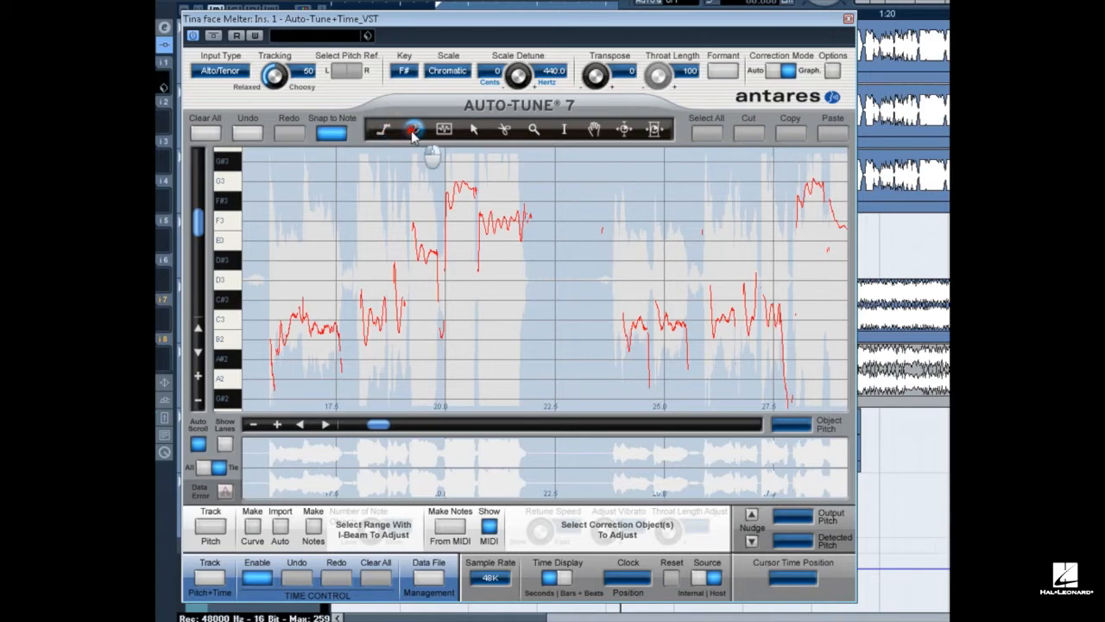
{"action": "left_click", "coordinate": [444, 130]}
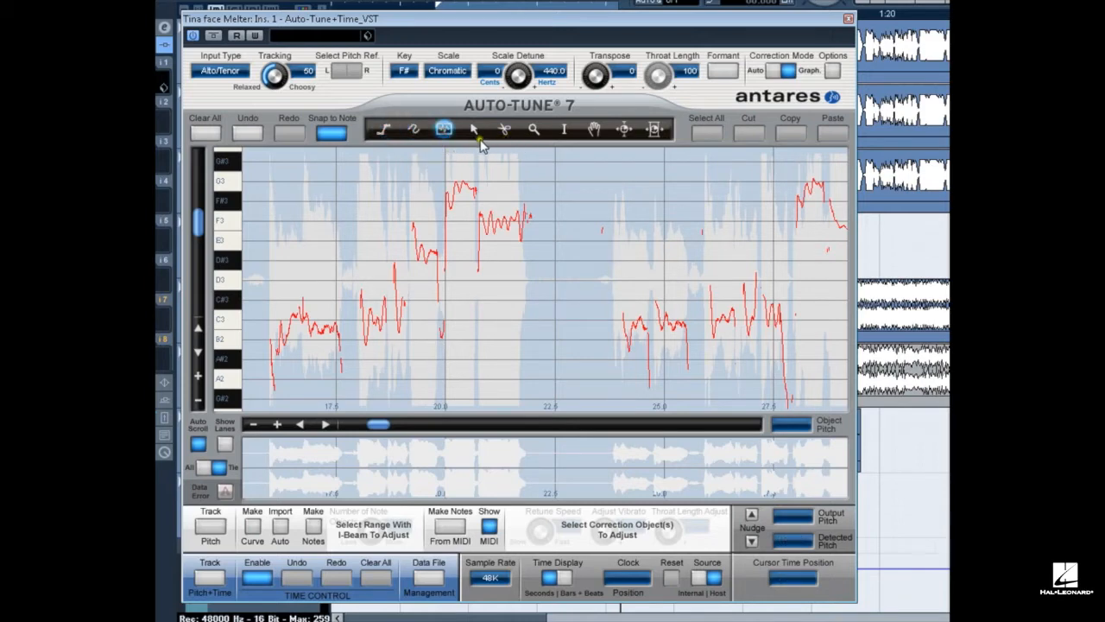
{"action": "left_click", "coordinate": [473, 131]}
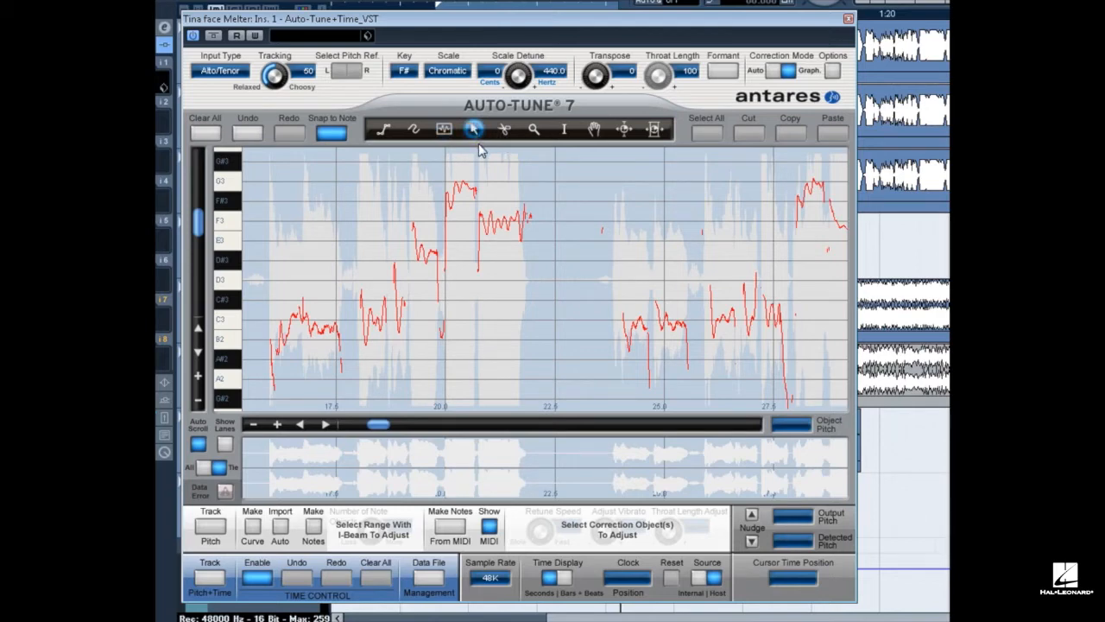
{"action": "left_click", "coordinate": [504, 130]}
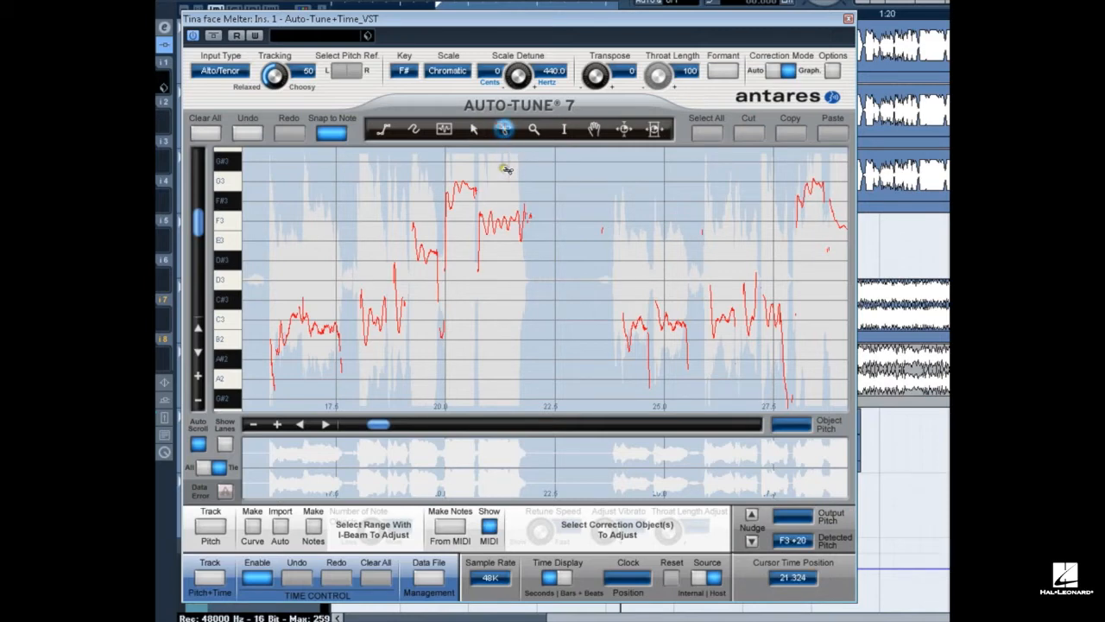
Select the audio range from about 19 to 22 seconds in the pitch graph.
{"action": "left_click", "coordinate": [533, 129]}
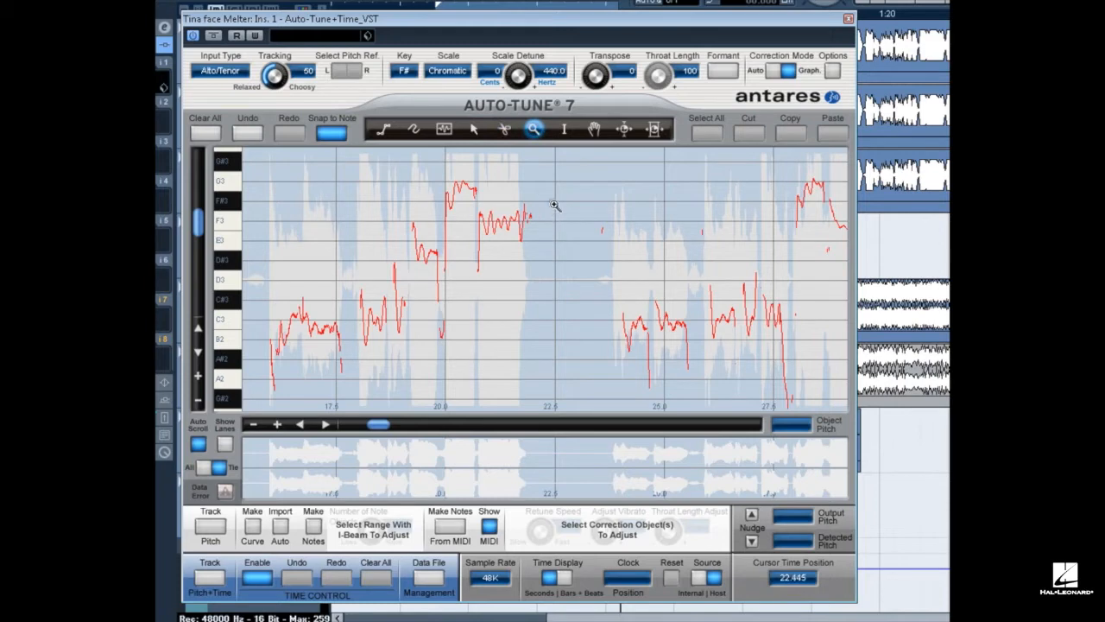
{"action": "left_click_drag", "start_coordinate": [412, 177], "coordinate": [544, 264]}
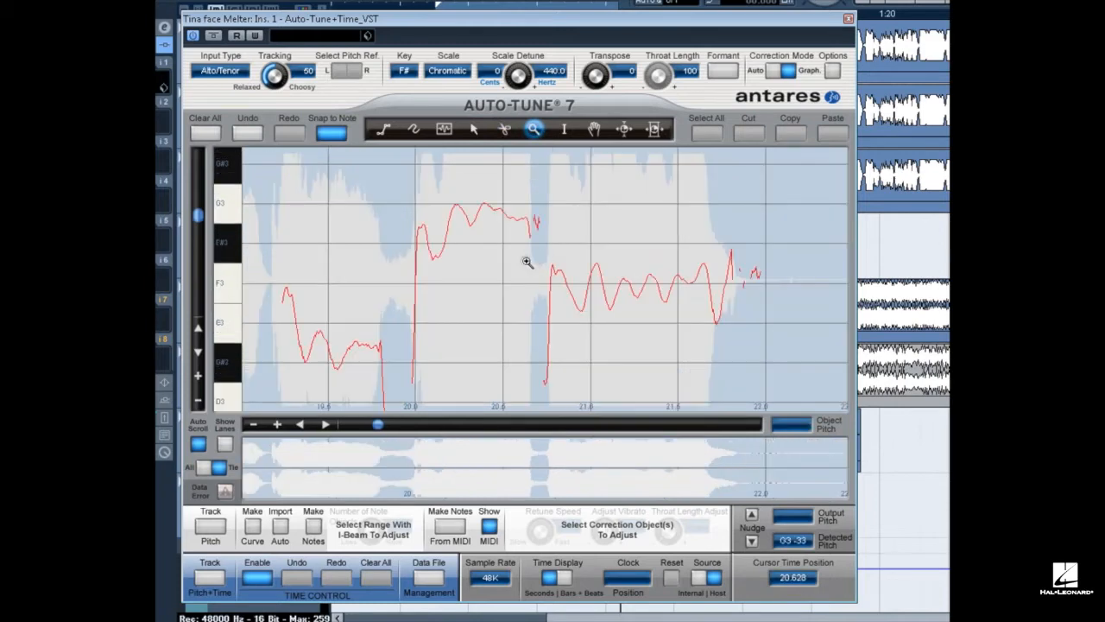
{"action": "left_click", "coordinate": [376, 288]}
{"action": "scroll", "coordinate": [376, 287], "scroll_direction": "down", "scroll_amount": 3}
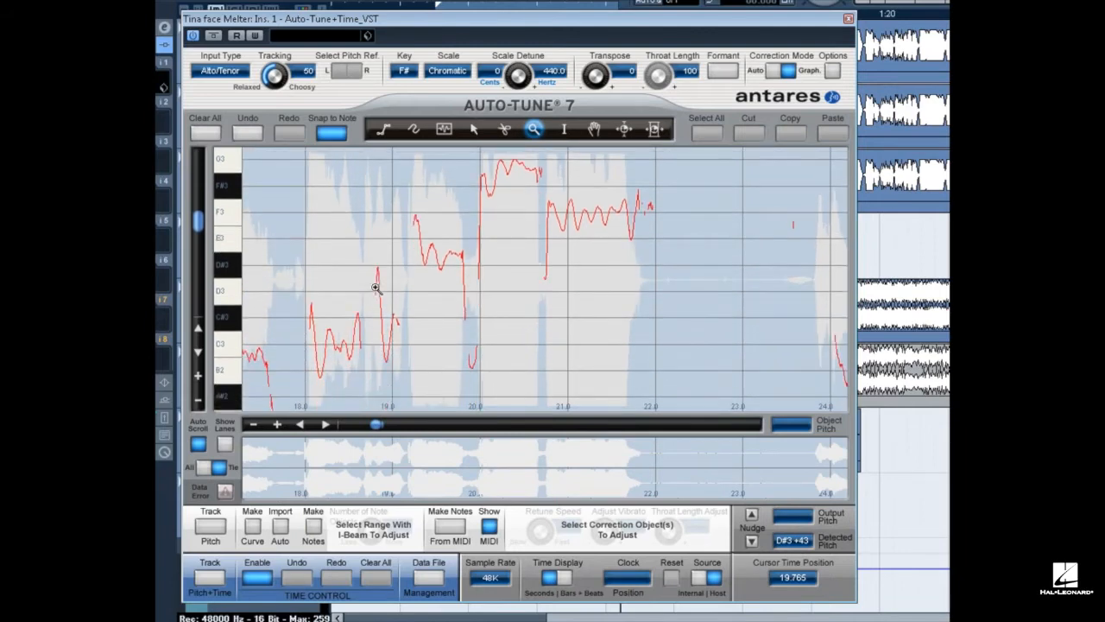
{"action": "left_click", "coordinate": [564, 129]}
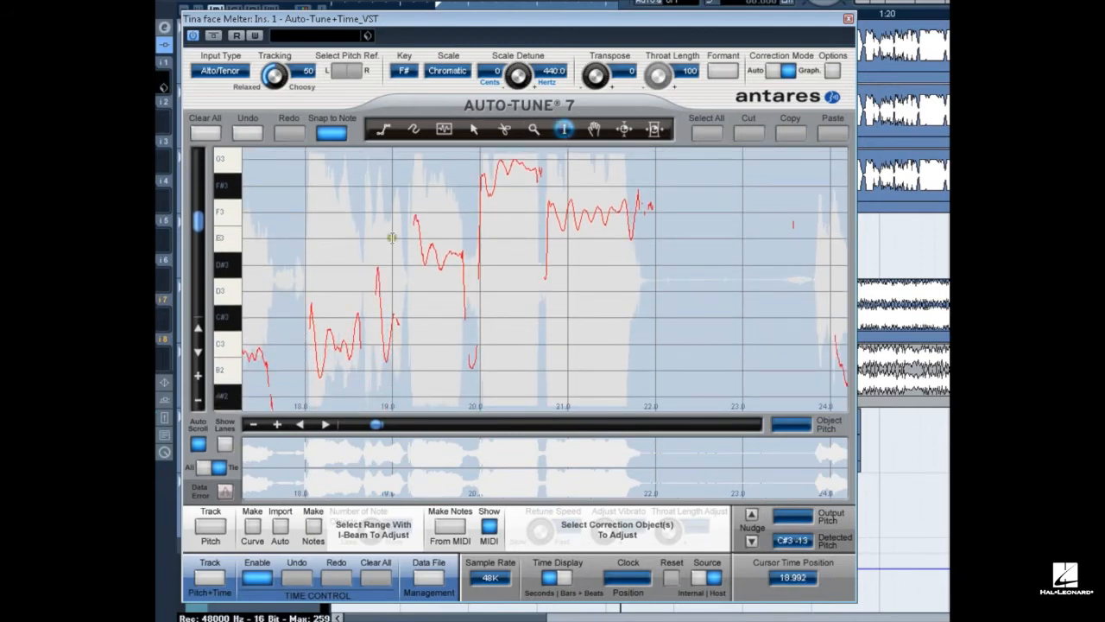
{"action": "left_click_drag", "start_coordinate": [391, 237], "coordinate": [649, 249]}
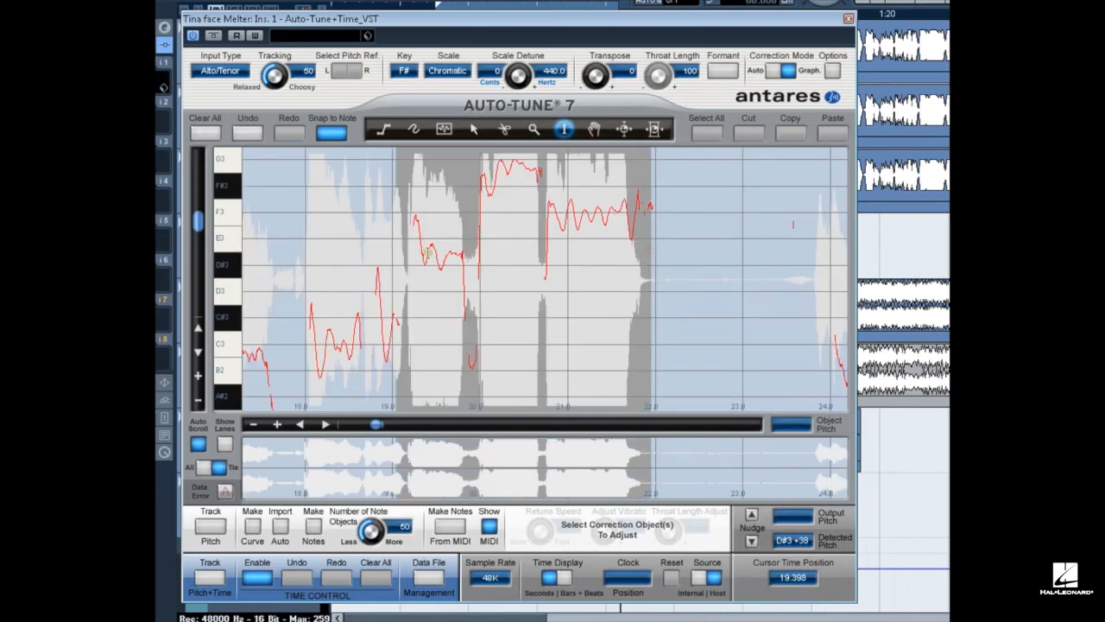
Set the waveform overview to All so it is no longer tied to the pitch graph's range.
{"action": "left_click", "coordinate": [594, 129]}
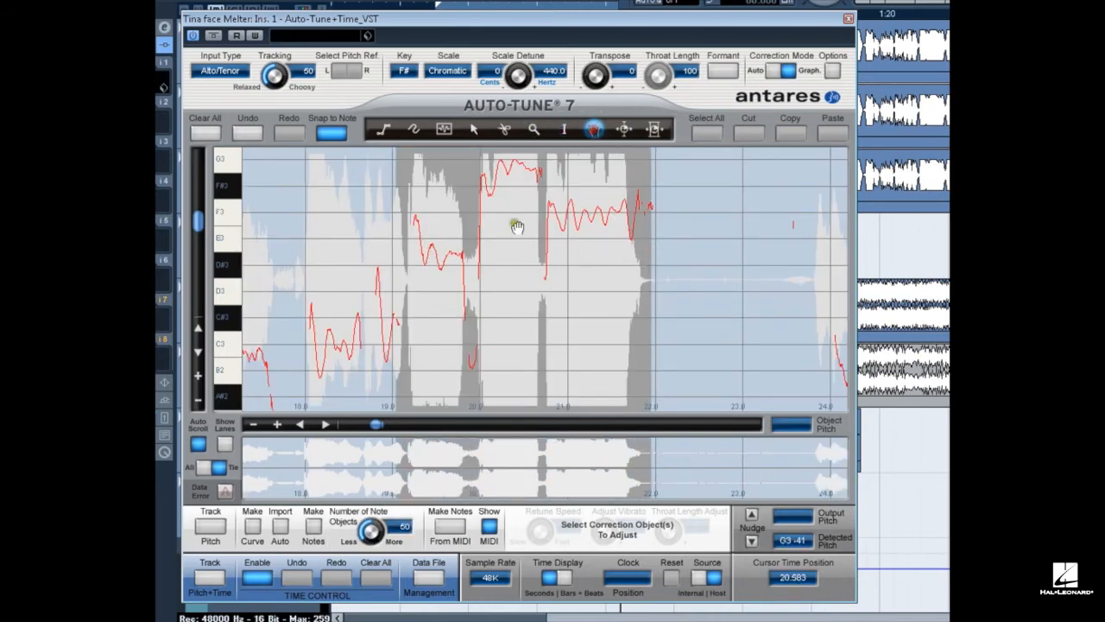
{"action": "left_click", "coordinate": [490, 249]}
{"action": "left_click_drag", "start_coordinate": [490, 248], "coordinate": [608, 264]}
{"action": "left_click", "coordinate": [564, 129]}
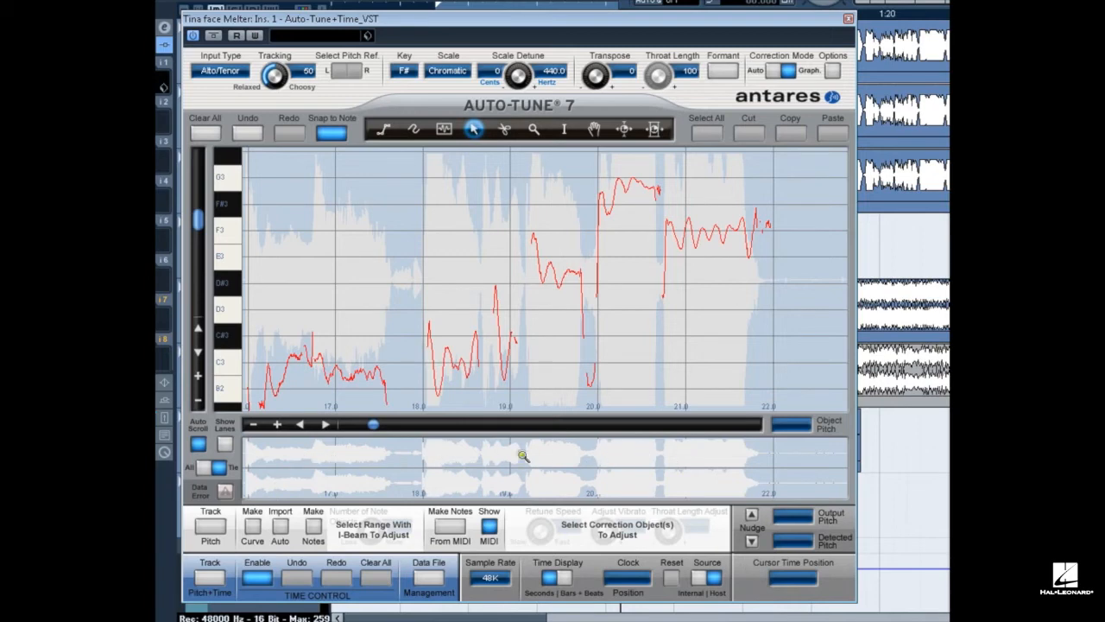
{"action": "left_click", "coordinate": [202, 467]}
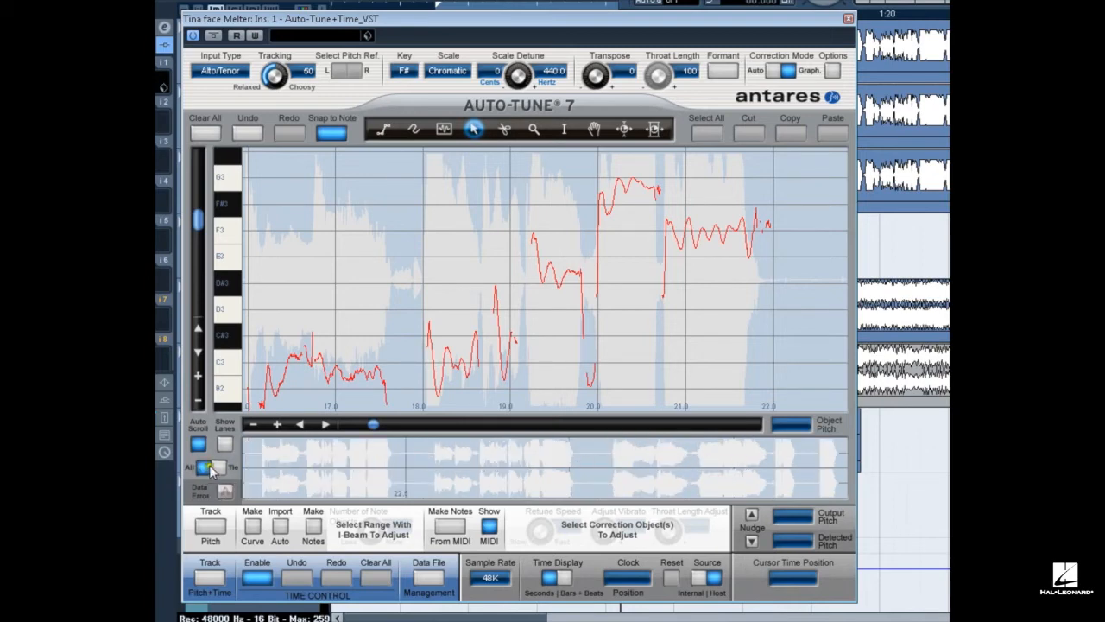
{"action": "left_click", "coordinate": [219, 468]}
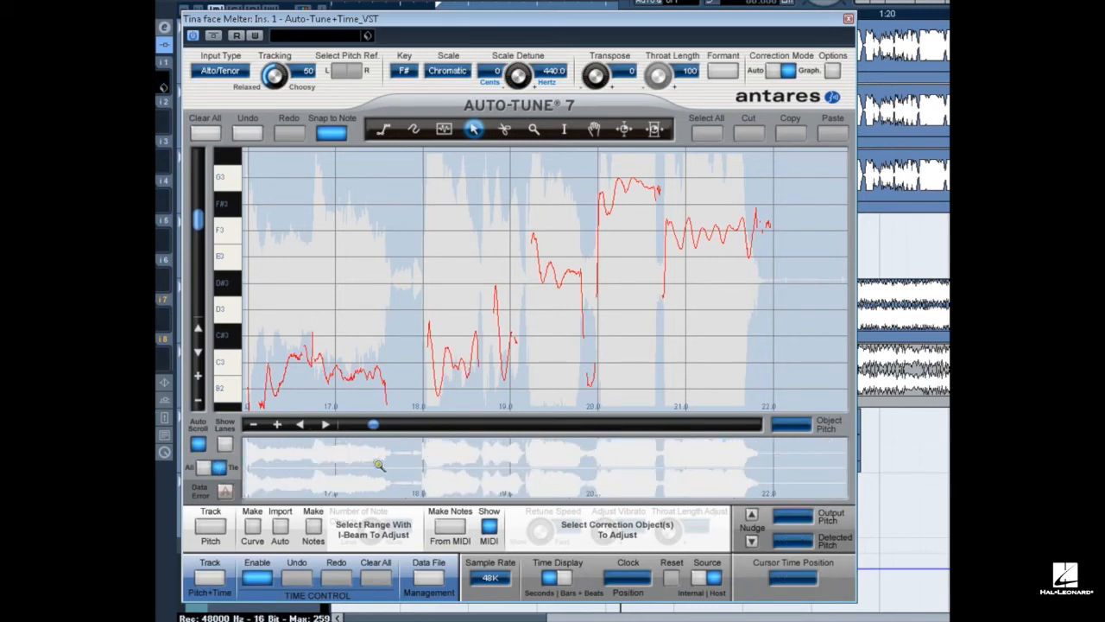
{"action": "left_click", "coordinate": [203, 468]}
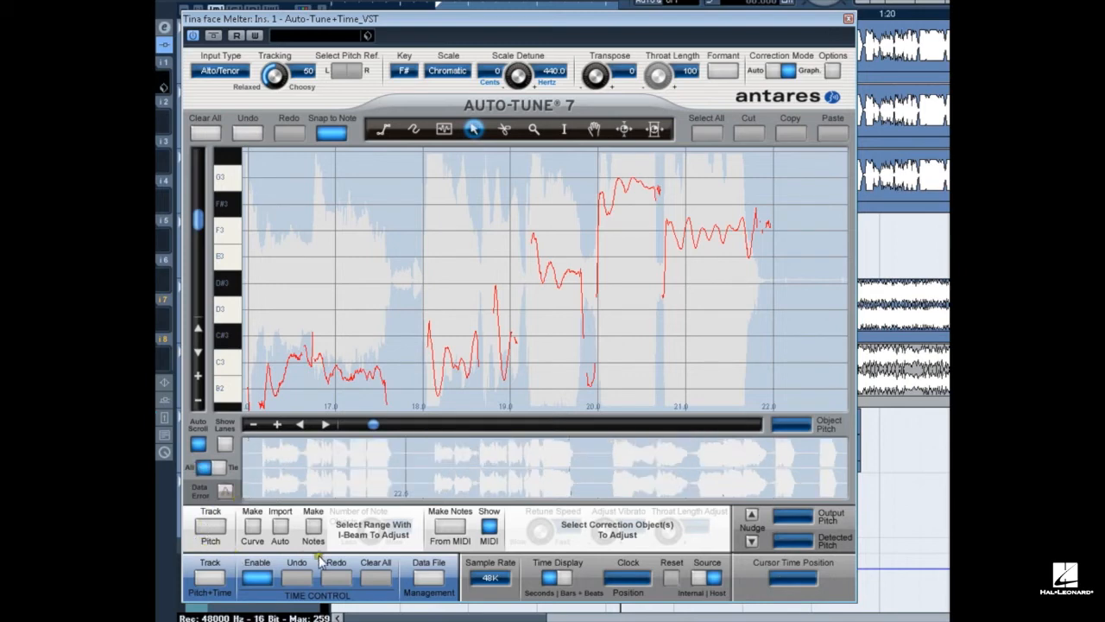
Make correction curves from the detected pitch and set the scale to Major.
{"action": "left_click", "coordinate": [253, 532]}
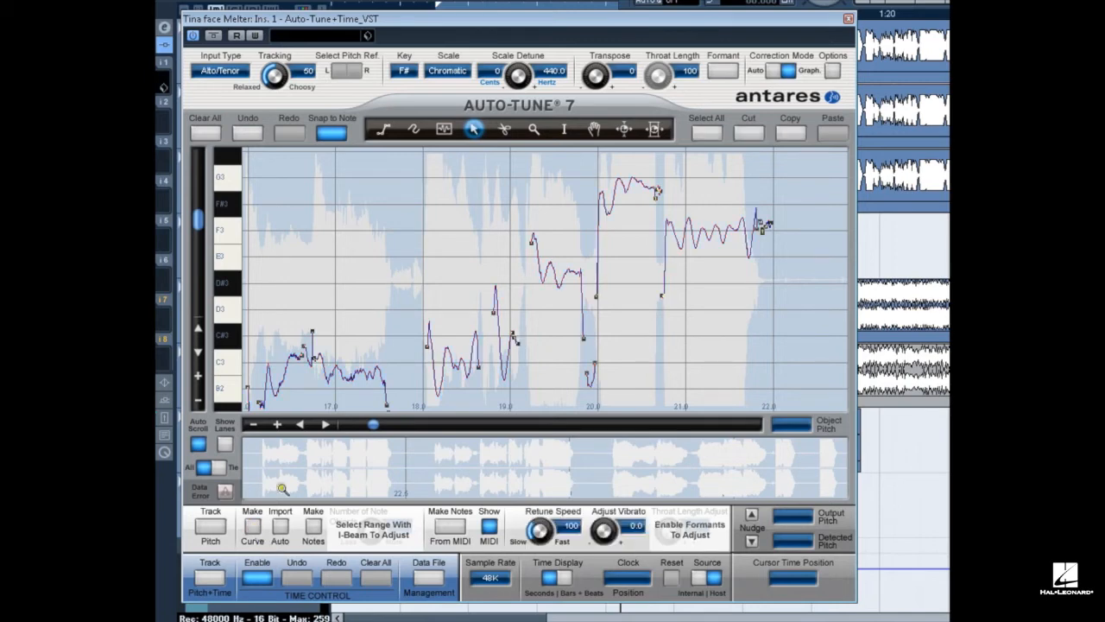
{"action": "left_click", "coordinate": [442, 76]}
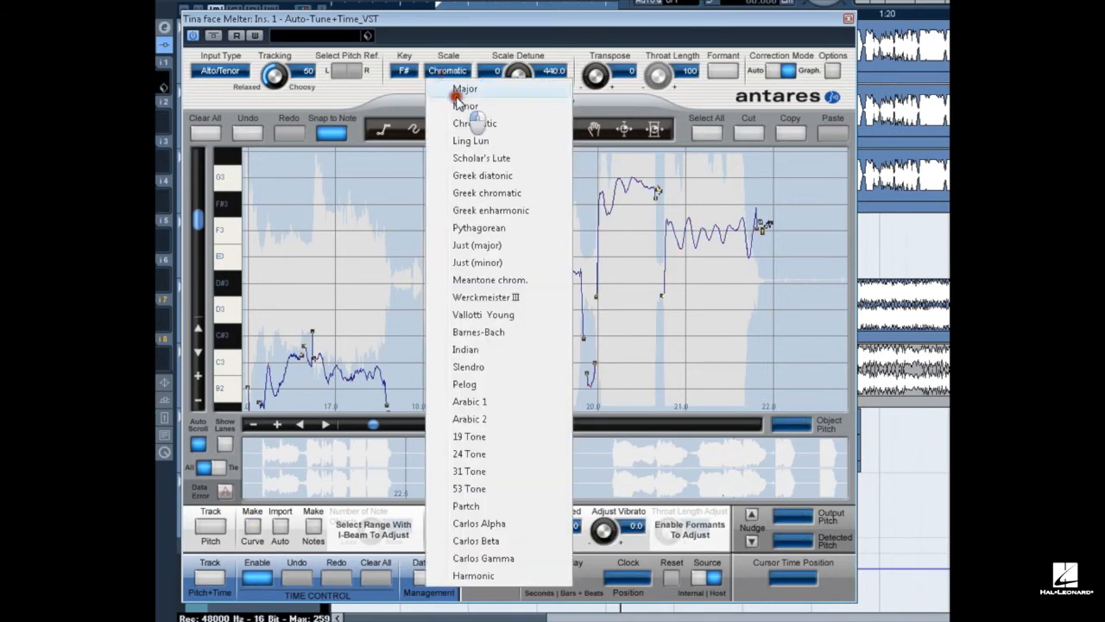
{"action": "left_click", "coordinate": [457, 89]}
Raise the curve segment after 17 seconds to about D3, and replace the curves with imported auto correction lowered slightly.
{"action": "left_click_drag", "start_coordinate": [357, 370], "coordinate": [357, 314]}
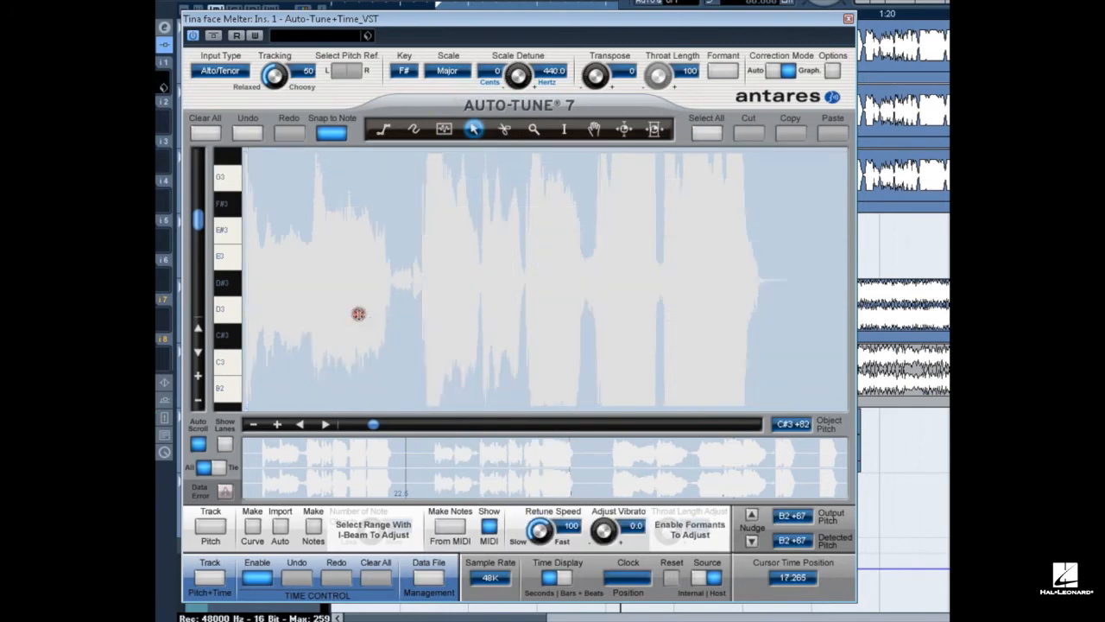
{"action": "left_click", "coordinate": [279, 527]}
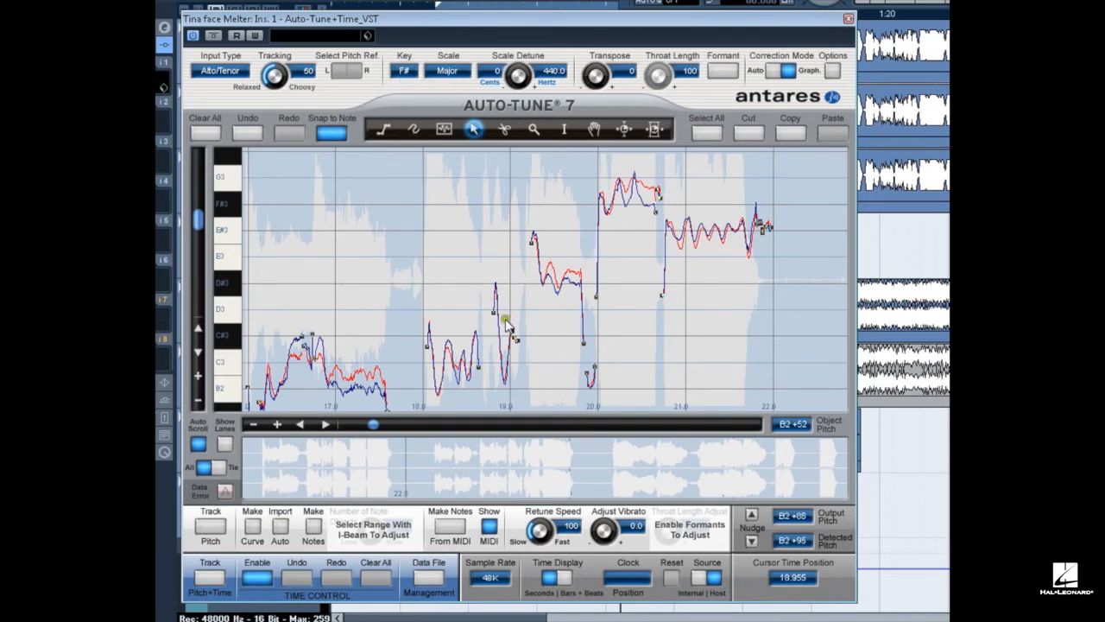
{"action": "left_click_drag", "start_coordinate": [549, 279], "coordinate": [548, 288]}
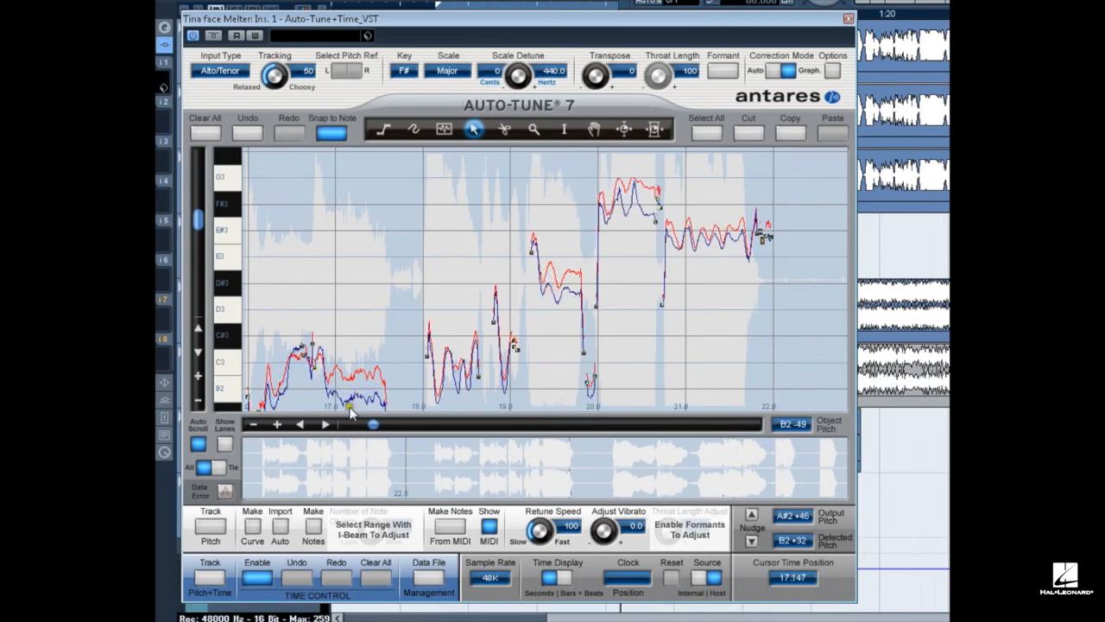
Make note objects from the detected pitch and adjust the number of note objects.
{"action": "left_click", "coordinate": [313, 527]}
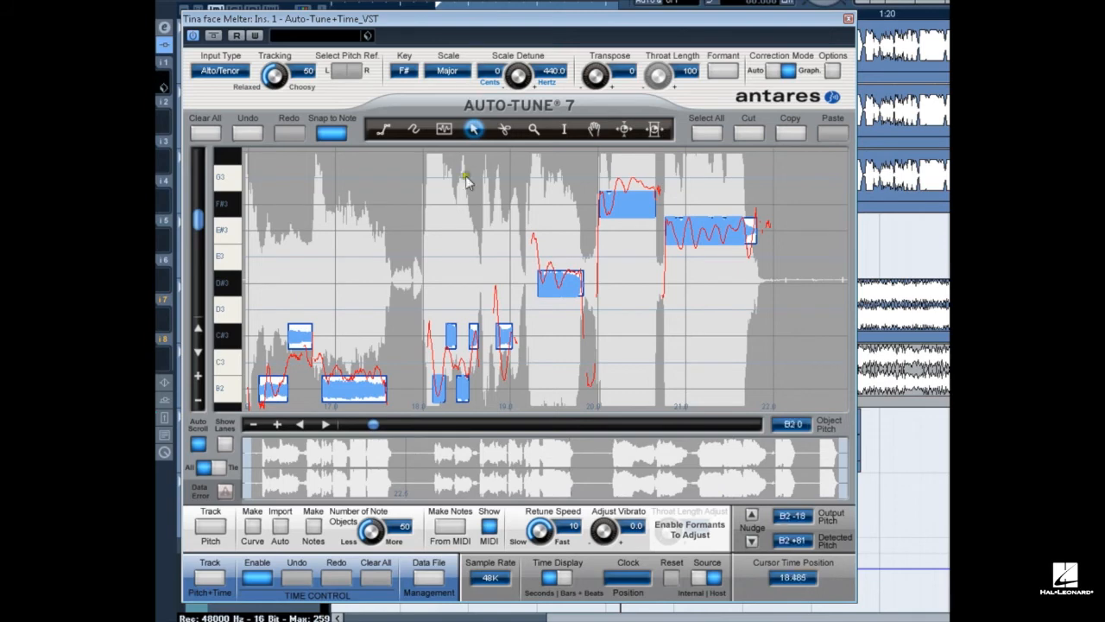
{"action": "left_click_drag", "start_coordinate": [370, 533], "coordinate": [366, 577]}
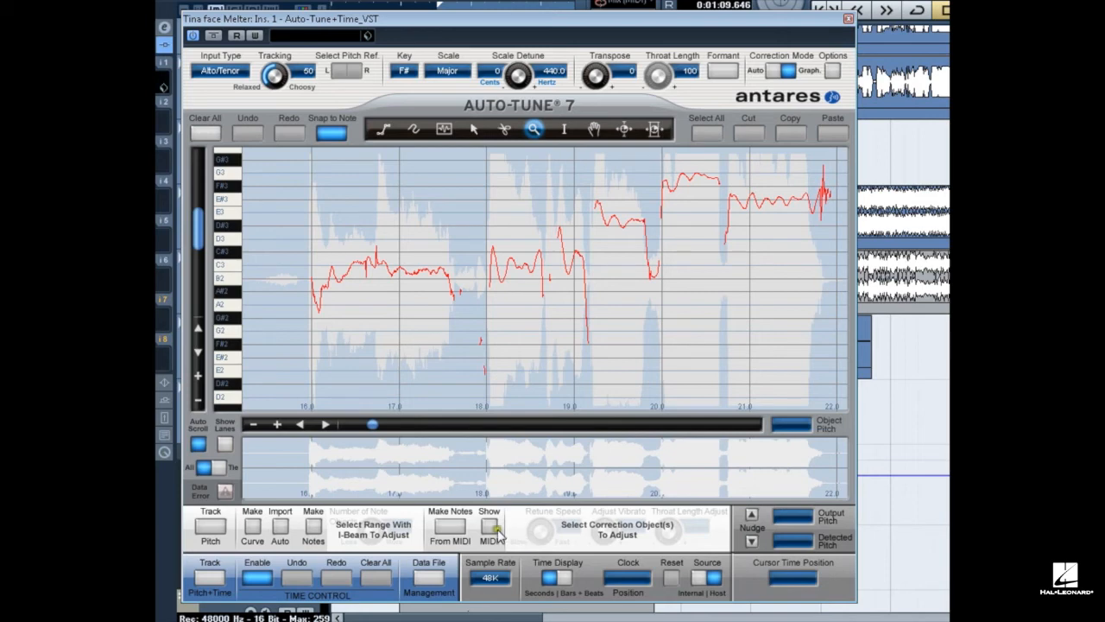
Show the MIDI notes in the pitch graph and make correction notes from them.
{"action": "left_click", "coordinate": [490, 529]}
{"action": "left_click", "coordinate": [490, 529]}
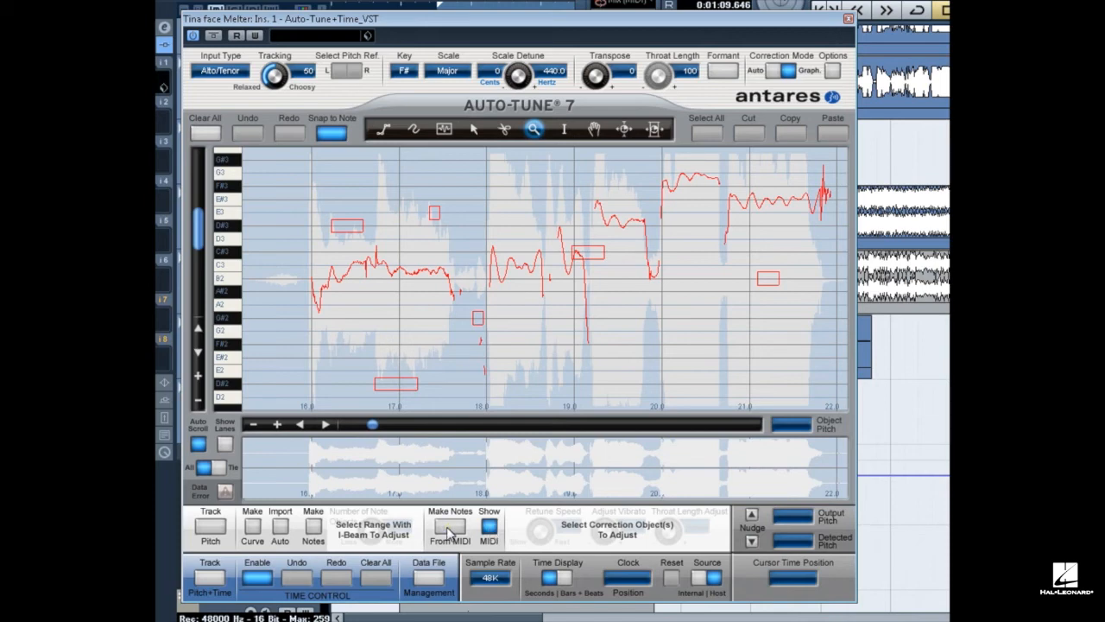
{"action": "left_click", "coordinate": [449, 529]}
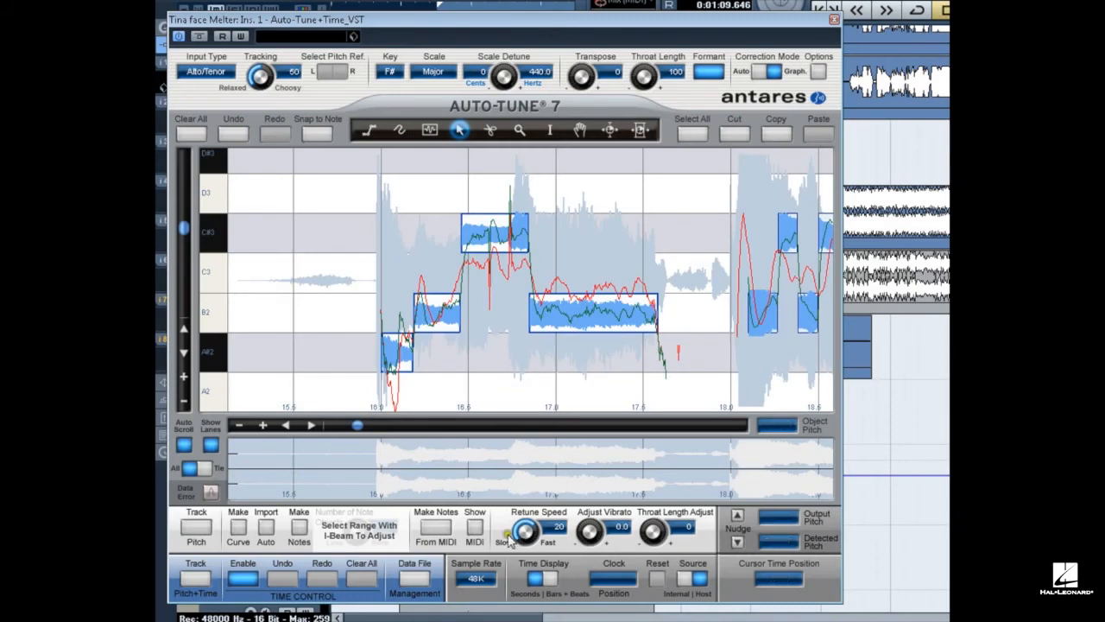
Set the selected notes' retune speed to 0, and toggle formant correction off and back on.
{"action": "left_click_drag", "start_coordinate": [526, 538], "coordinate": [525, 557]}
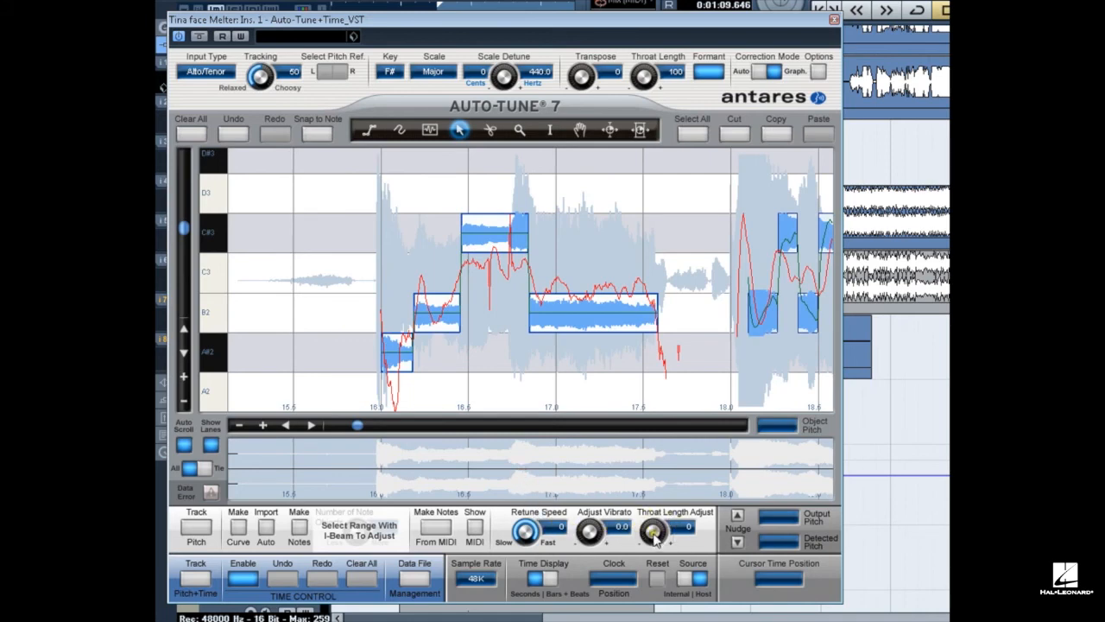
{"action": "left_click", "coordinate": [710, 72]}
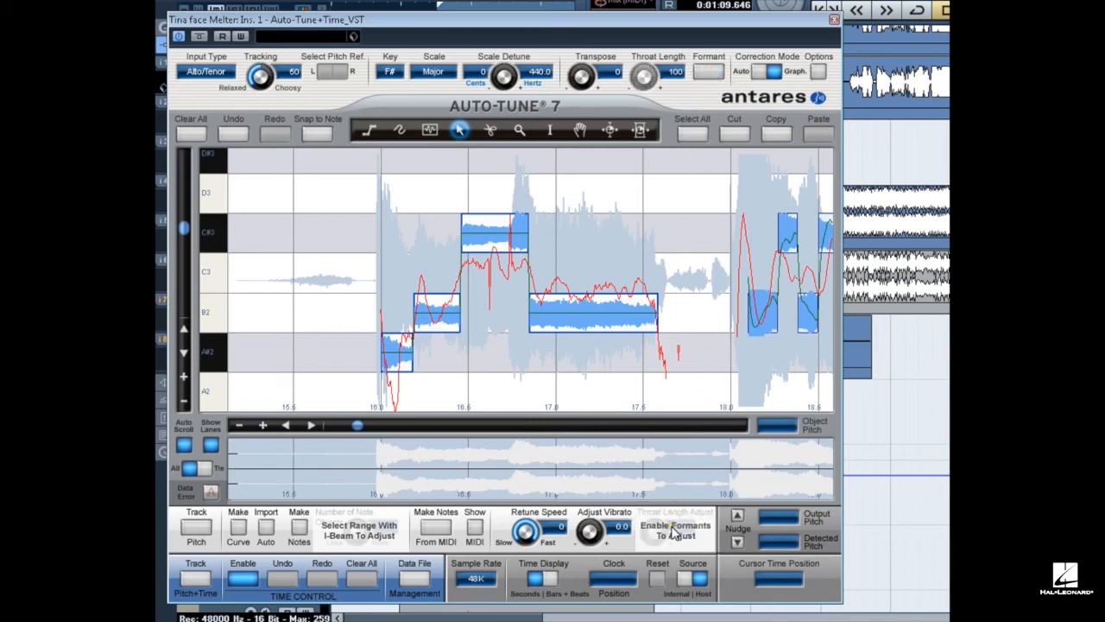
{"action": "left_click", "coordinate": [707, 72]}
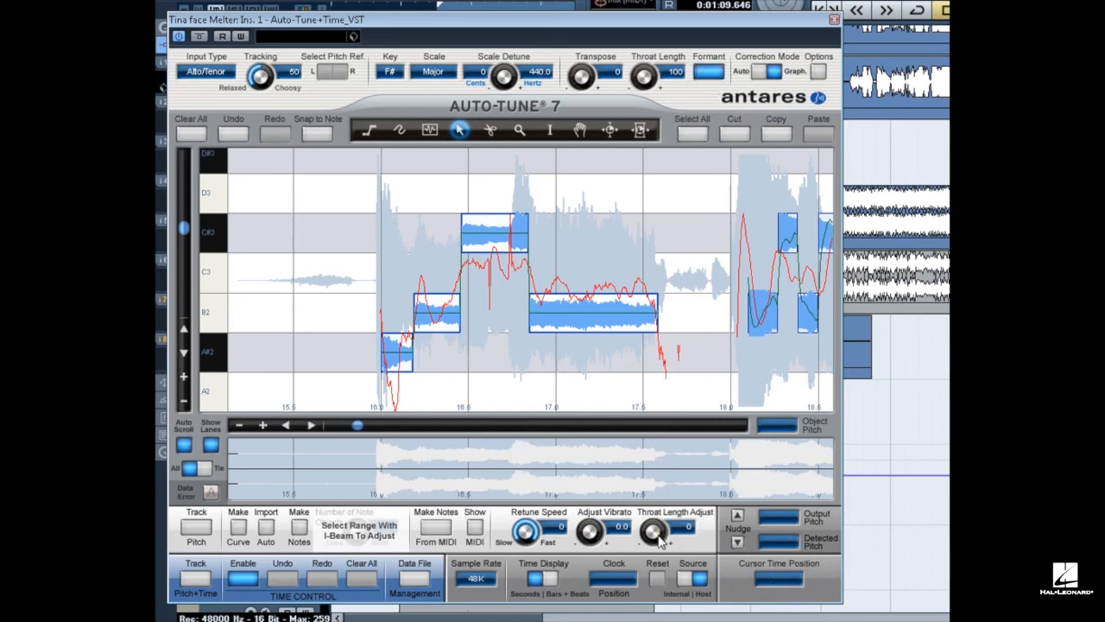
Nudge the selected note objects up in pitch to 6 cents above their notes.
{"action": "left_click", "coordinate": [738, 516]}
{"action": "left_click", "coordinate": [738, 516]}
{"action": "left_click", "coordinate": [737, 516]}
{"action": "left_click", "coordinate": [738, 516]}
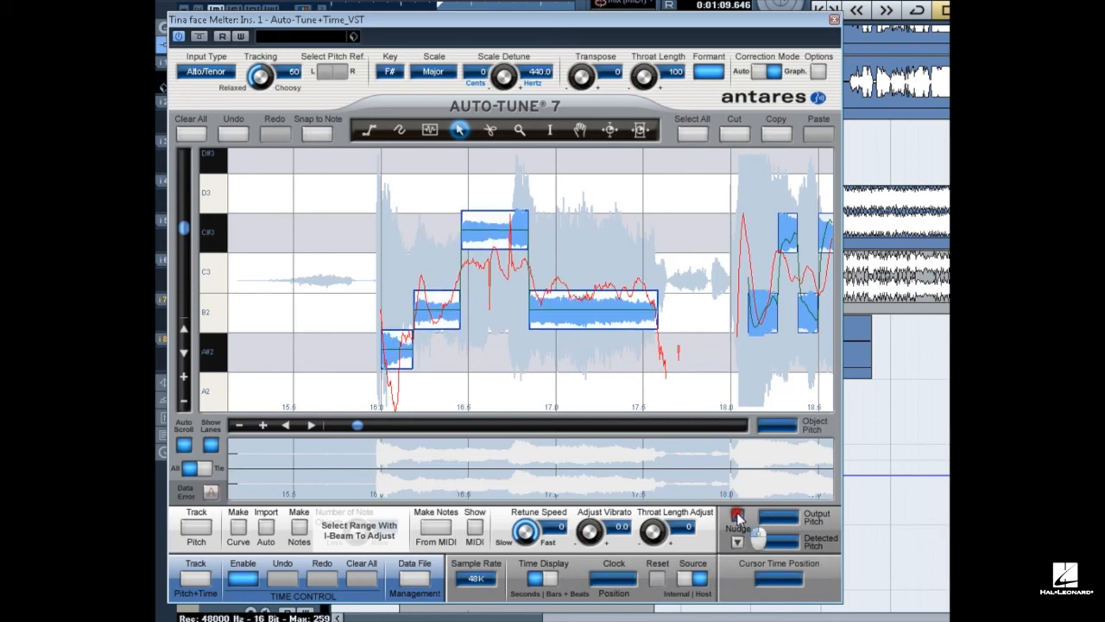
{"action": "left_click", "coordinate": [737, 543]}
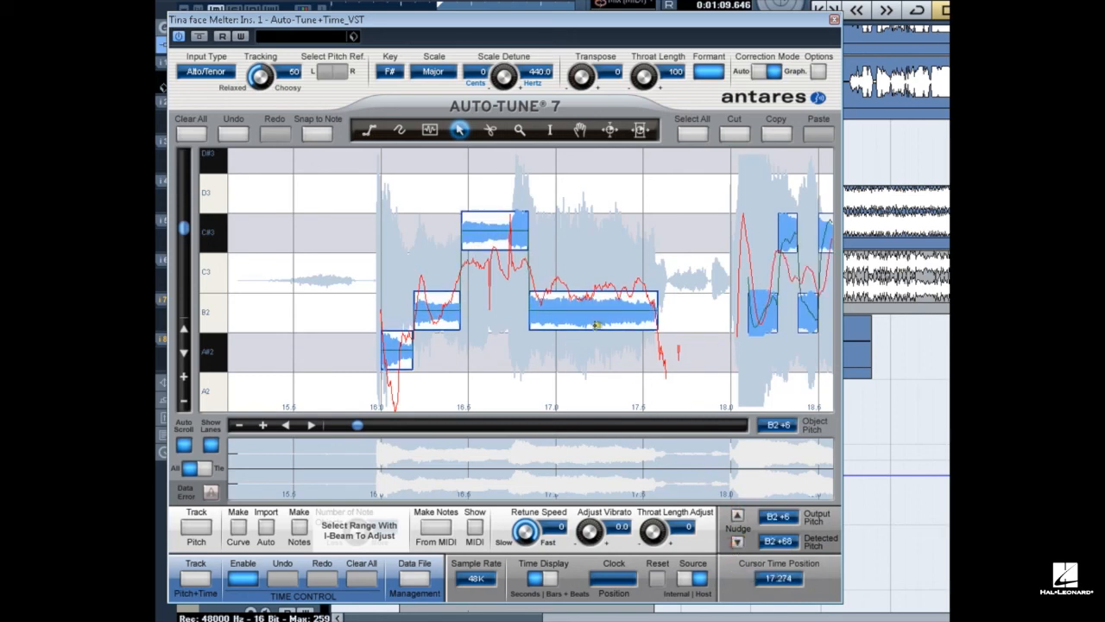